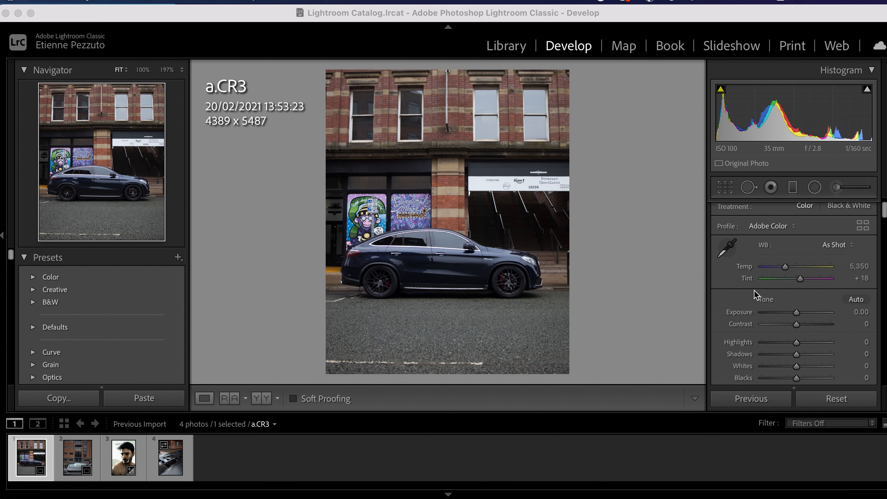
- Set the car photo's Contrast to +55, Highlights to −100, Shadows to +70, Whites to +57 and Blacks to −45
scroll(798, 308, "down", 1)
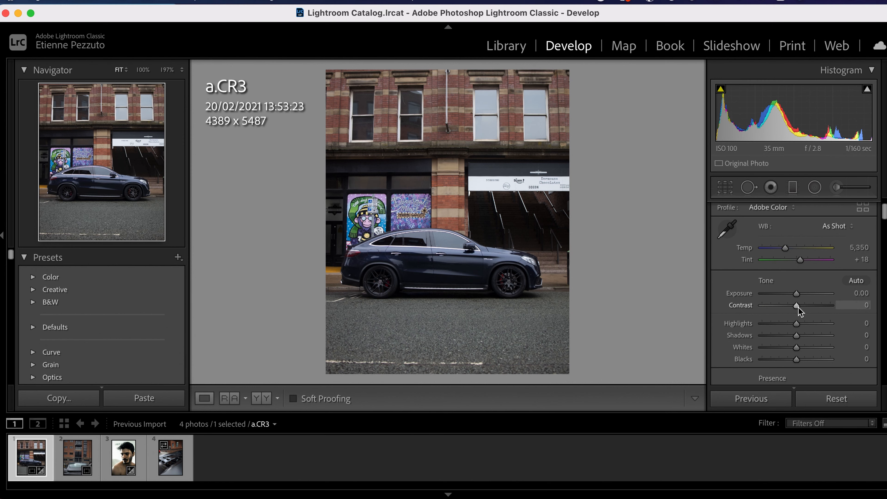
left_click_drag(799, 308, 816, 308)
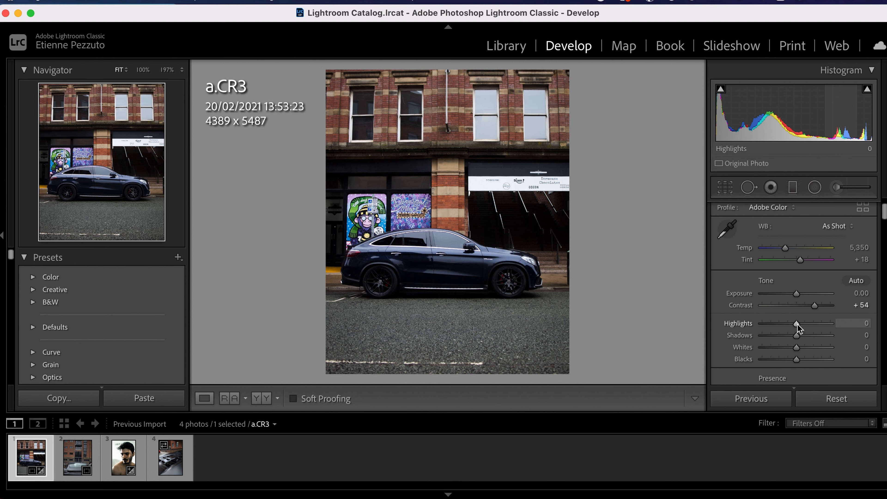
left_click_drag(814, 307, 816, 309)
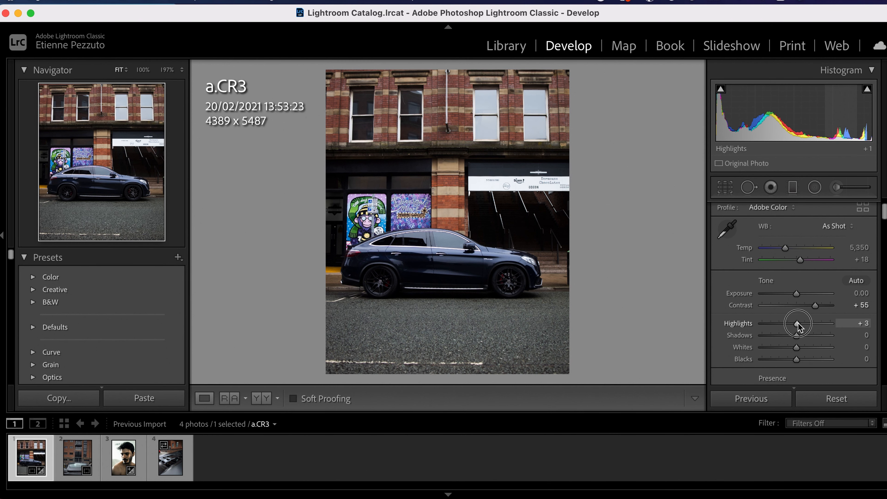
left_click_drag(798, 322, 487, 328)
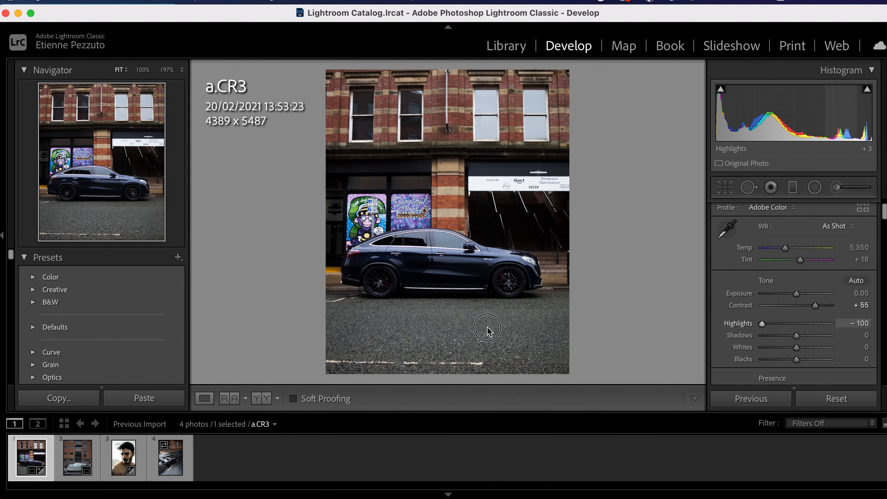
left_click_drag(799, 334, 818, 345)
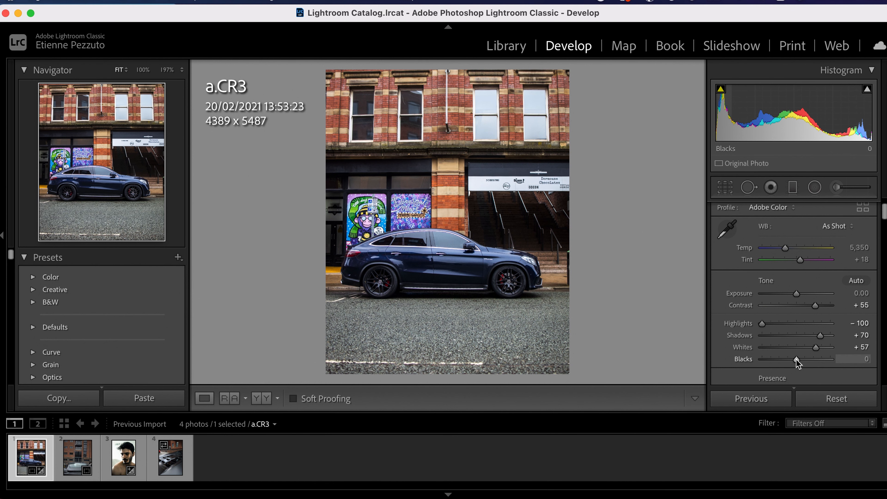
left_click_drag(796, 360, 780, 361)
- Set Texture to +15 and Clarity to −12, and slightly lower the overall Saturation
scroll(781, 361, "down", 3)
scroll(782, 364, "down", 2)
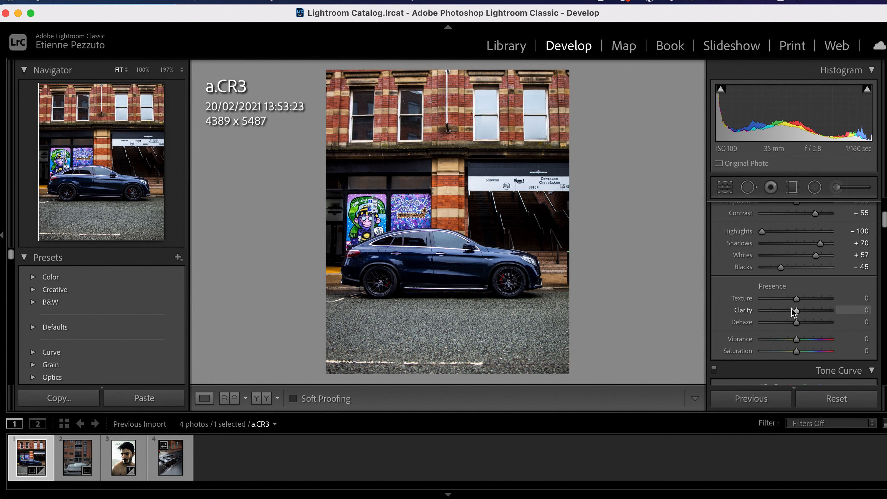
left_click_drag(797, 298, 802, 297)
scroll(802, 298, "up", 1)
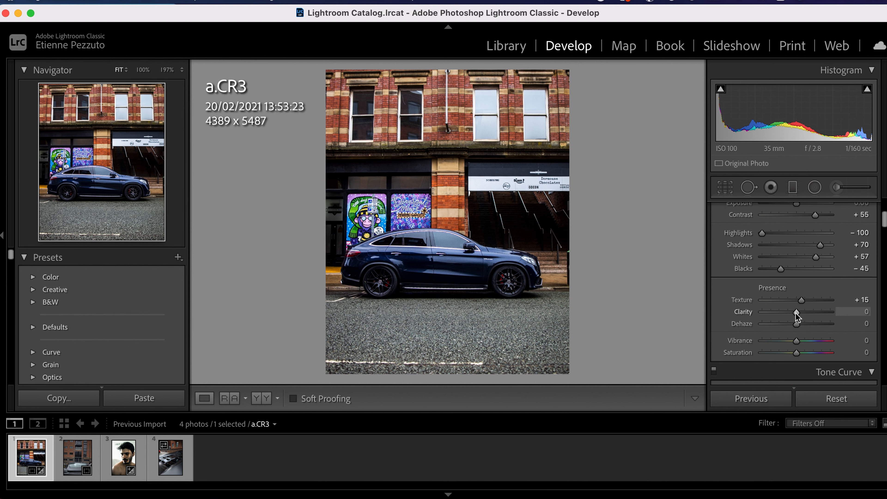
left_click_drag(795, 313, 791, 313)
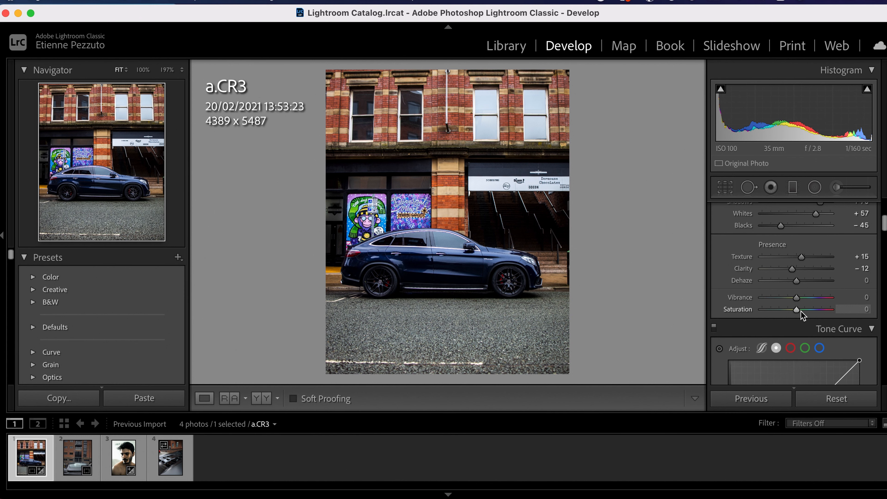
scroll(801, 310, "up", 2)
scroll(802, 301, "down", 2)
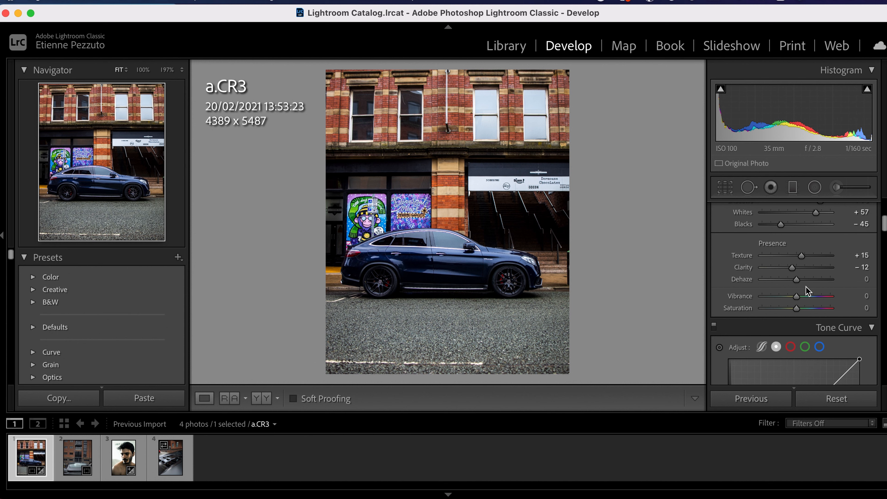
left_click_drag(796, 310, 787, 308)
- Shape the point tone curve into a gentle S with points at input 66, output 56 and input 171, output 183
scroll(799, 315, "down", 5)
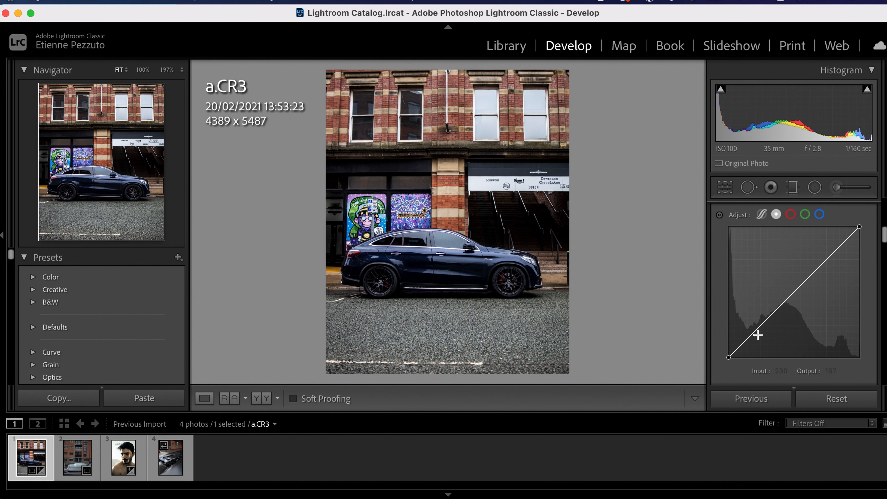
left_click_drag(760, 326, 763, 329)
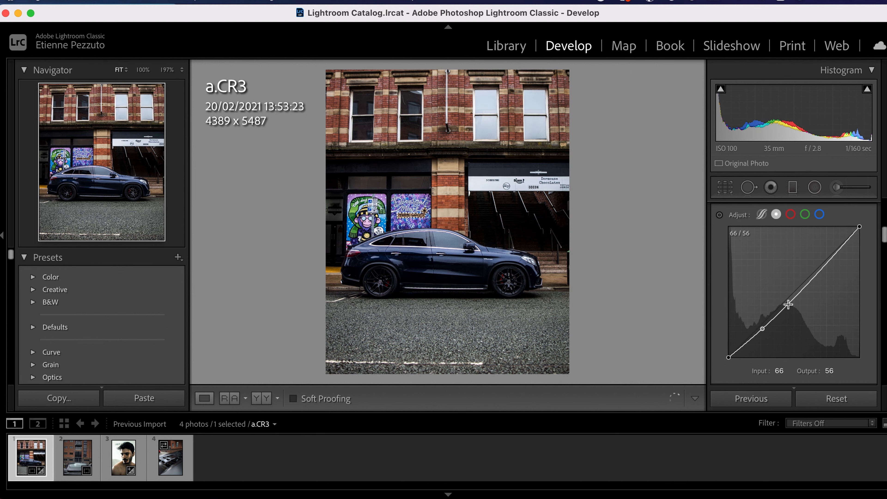
left_click_drag(818, 269, 816, 264)
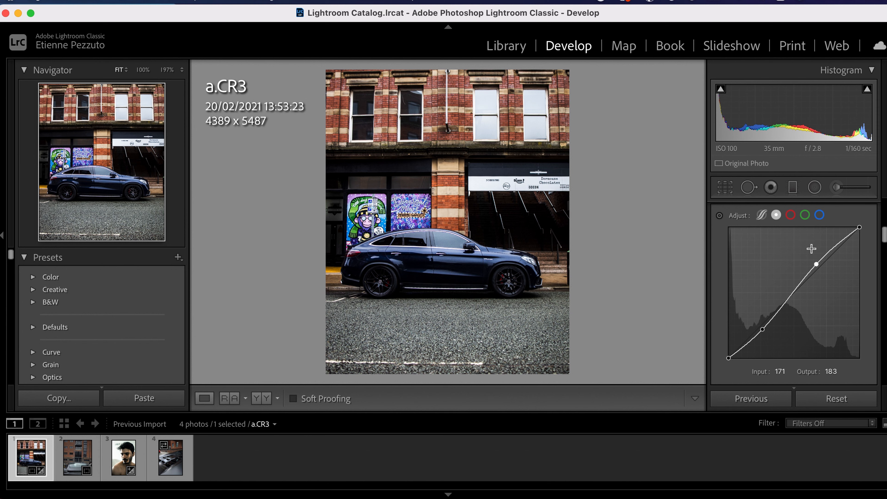
- Color grade the shadows blue at hue 213, saturation 28, and the midtones at hue 197, saturation 22
scroll(800, 311, "down", 5)
scroll(800, 312, "down", 10)
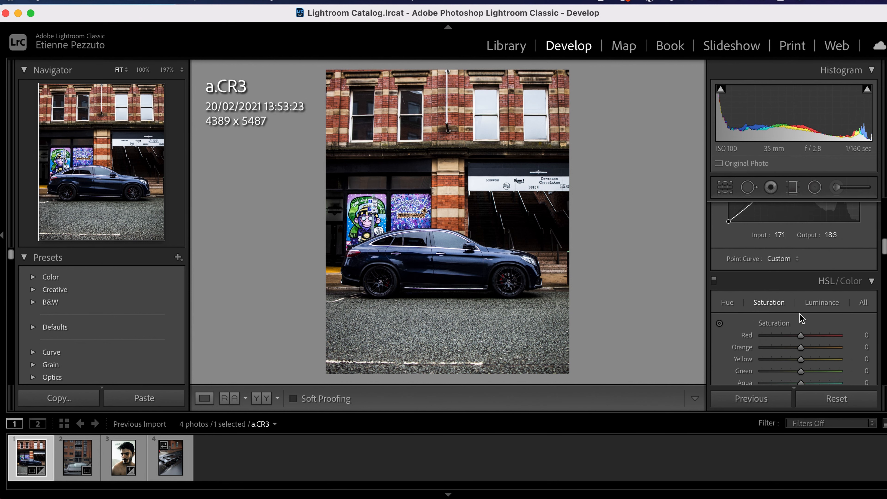
scroll(800, 311, "up", 6)
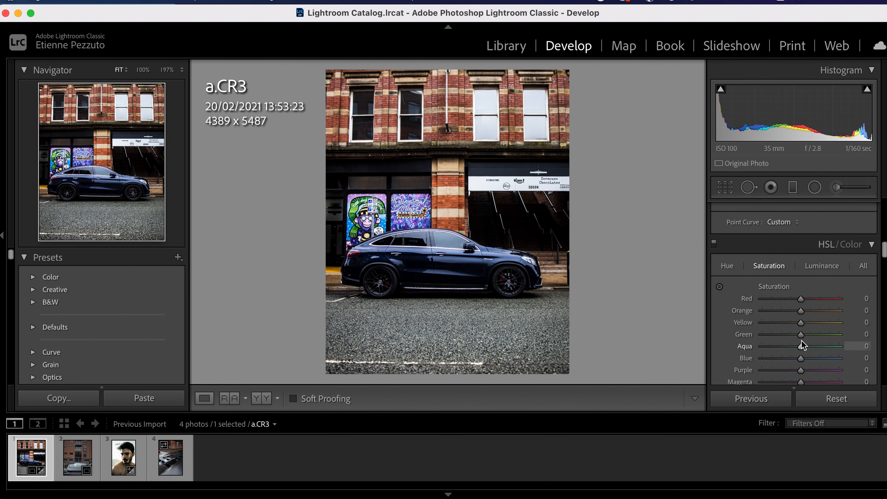
scroll(803, 314, "down", 5)
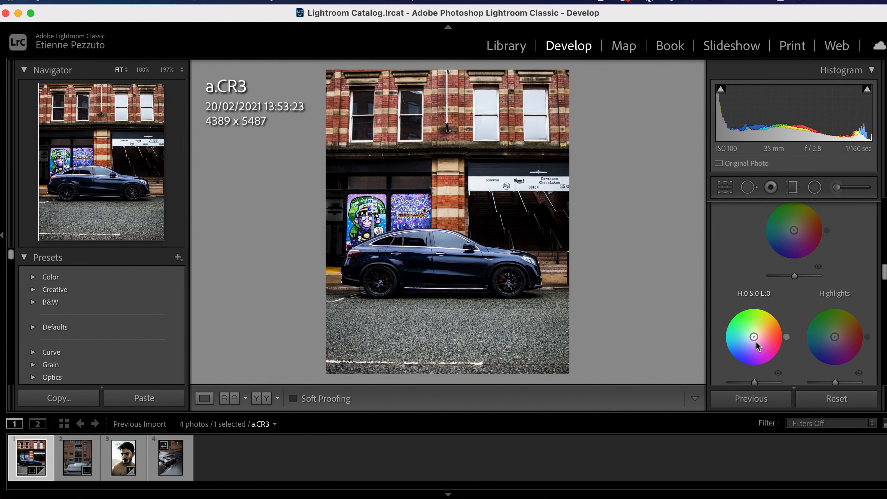
left_click_drag(753, 337, 749, 341)
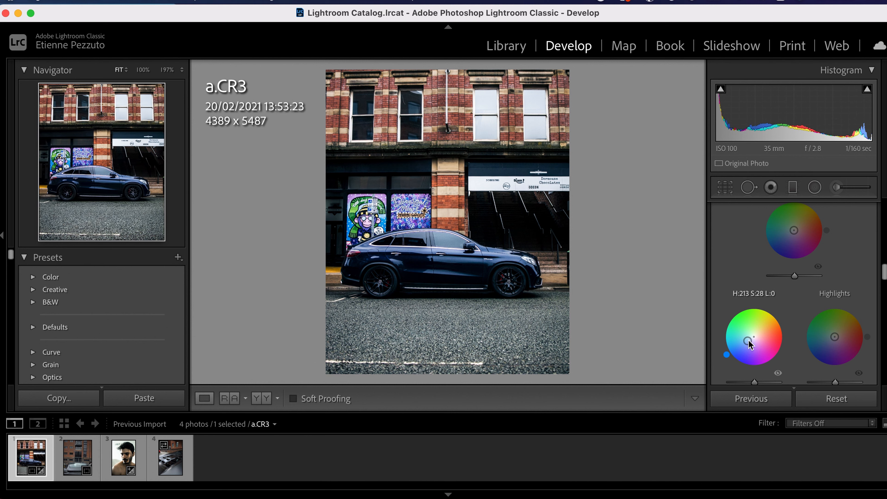
scroll(765, 315, "up", 3)
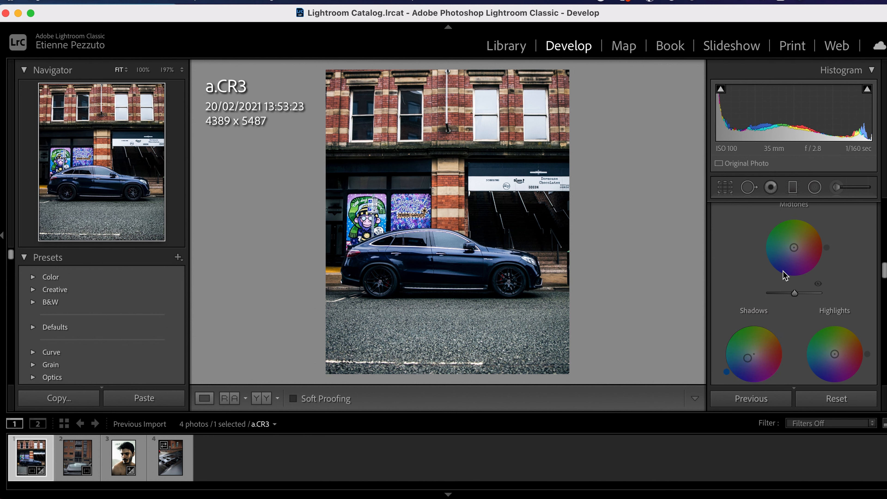
left_click_drag(793, 272, 789, 272)
- Tint the color grading highlights warm yellow and strengthen the shadow tint to hue 213, saturation 35
scroll(803, 290, "down", 5)
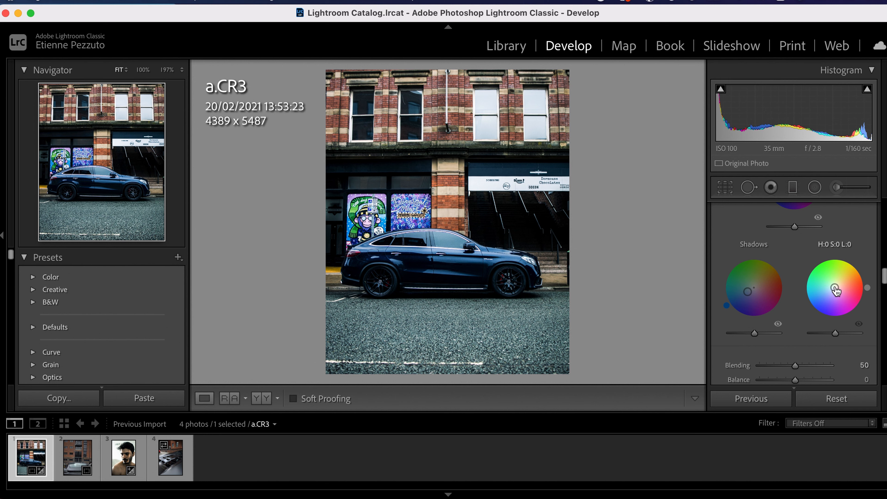
mouse_move(835, 290)
left_mouse_down()
mouse_move(849, 282)
mouse_move(829, 286)
mouse_move(840, 281)
left_mouse_up()
left_click_drag(751, 297, 752, 297)
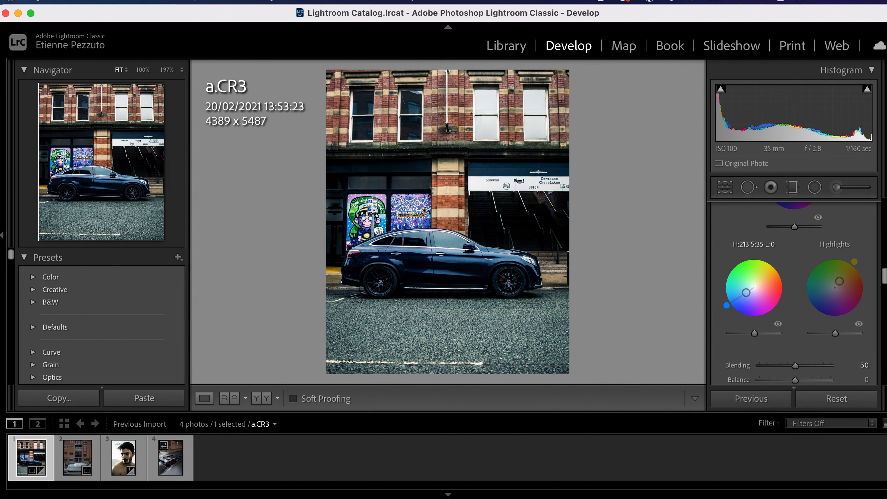
left_click_drag(746, 292, 746, 293)
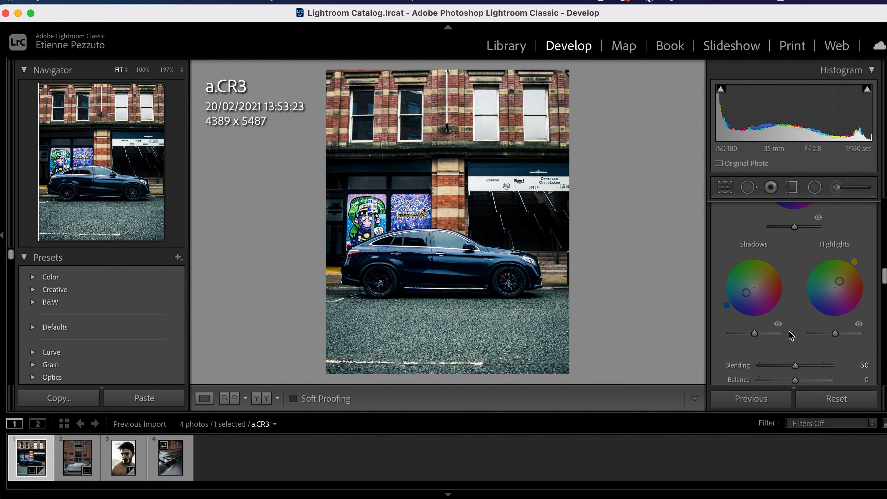
- Reduce the HSL saturation of Blue to −71, Aqua to −64, Green to −100, Yellow to −74 and Orange to −13
scroll(791, 336, "up", 5)
scroll(792, 335, "up", 4)
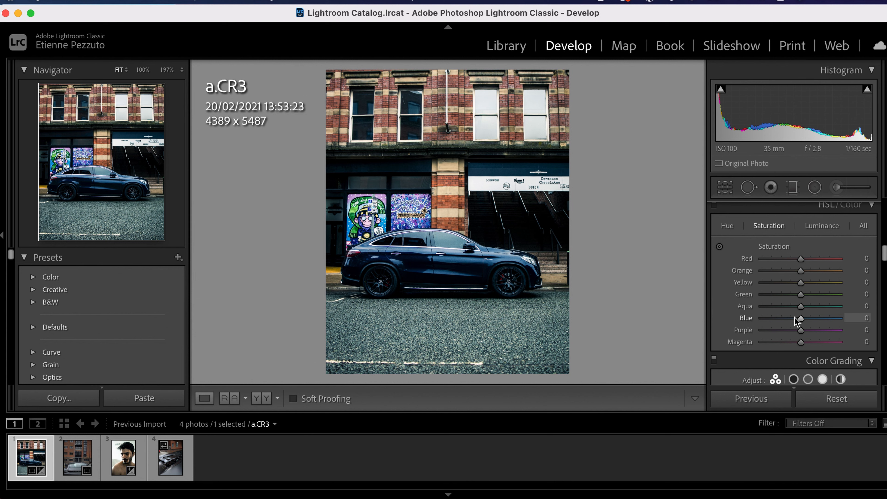
left_click_drag(800, 319, 774, 324)
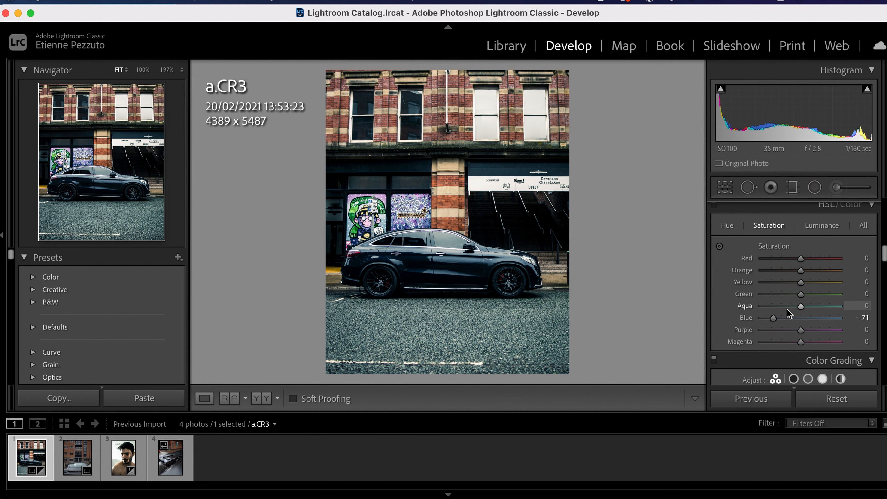
left_click_drag(802, 307, 776, 309)
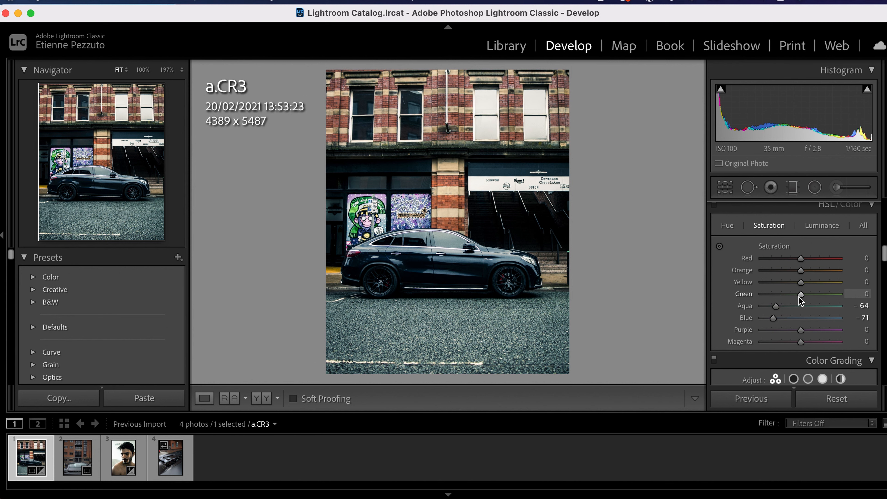
left_click_drag(799, 297, 692, 299)
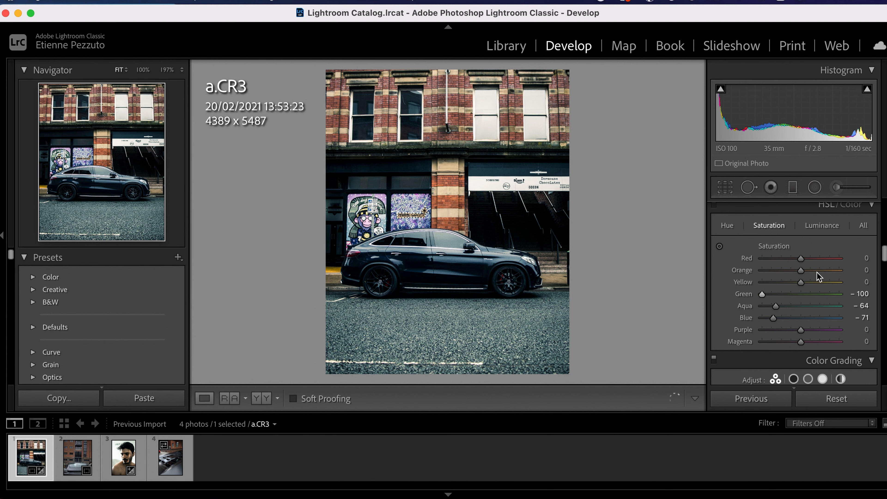
left_click_drag(802, 282, 771, 284)
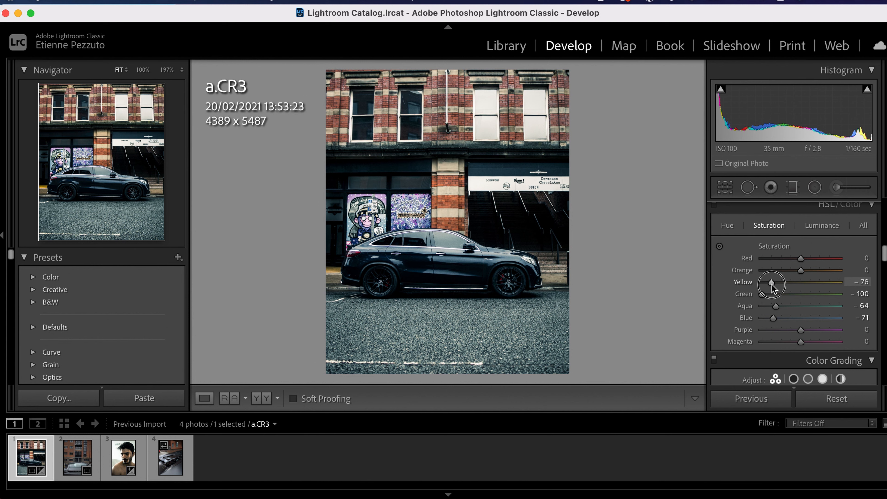
left_click_drag(773, 283, 773, 284)
left_click_drag(802, 271, 797, 272)
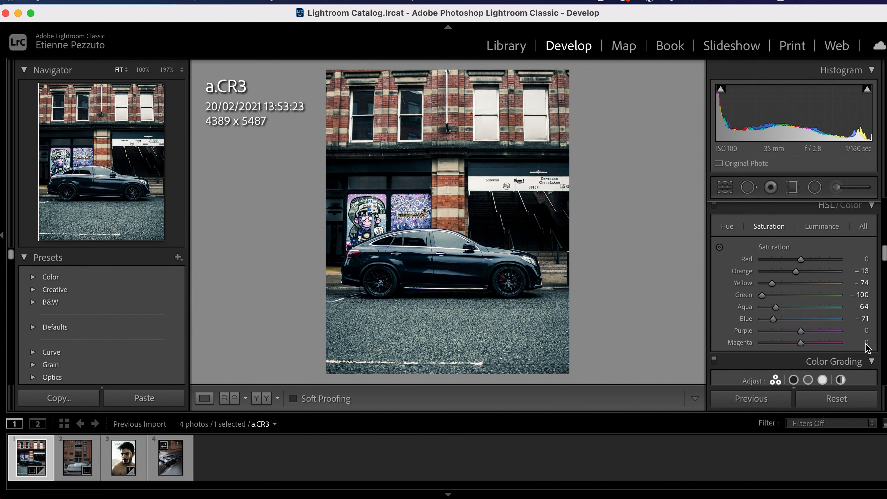
- Set the HSL hues to Orange +22, Yellow −79, Green −100, Aqua −18, Blue −18 and Purple −100, and raise Magenta
left_click(730, 226)
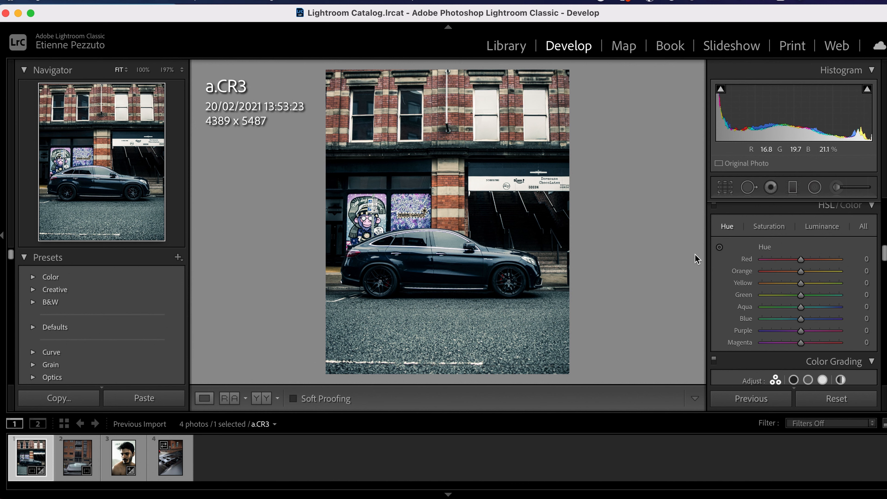
left_click_drag(802, 271, 809, 270)
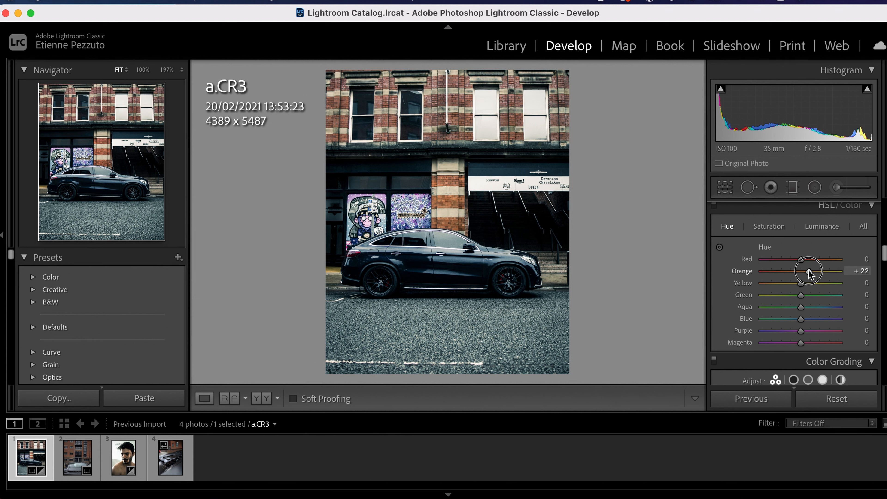
scroll(808, 270, "up", 1)
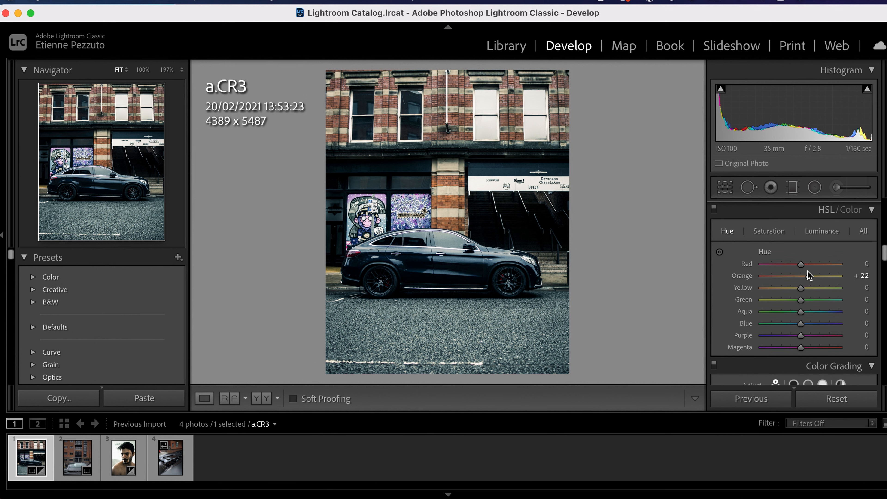
left_click_drag(801, 287, 708, 306)
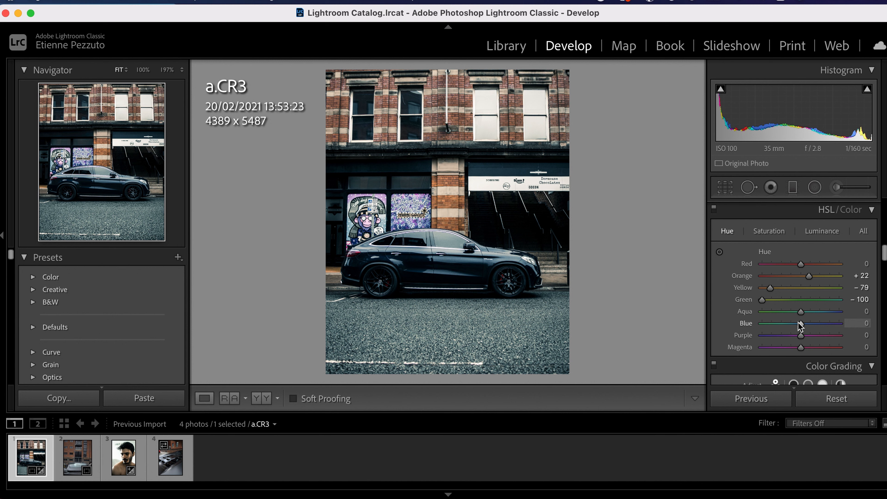
mouse_move(801, 326)
left_mouse_down()
mouse_move(793, 326)
mouse_move(799, 311)
mouse_move(795, 322)
left_mouse_up()
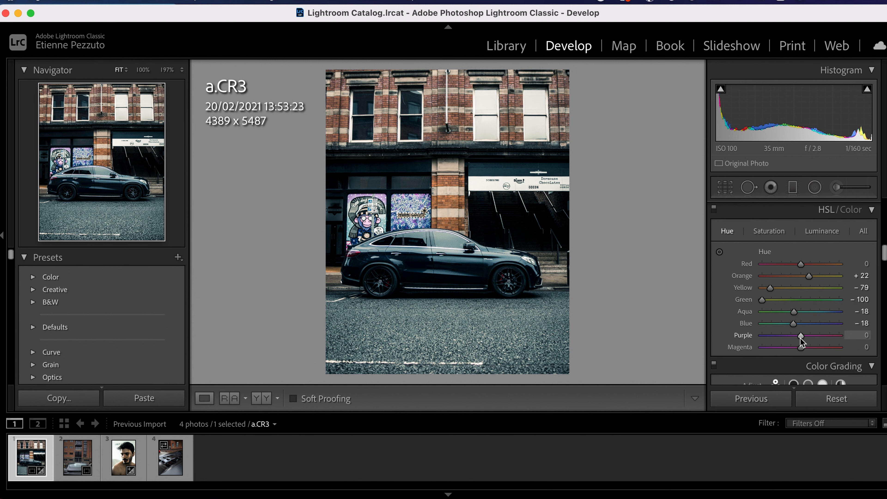
left_click_drag(801, 338, 755, 341)
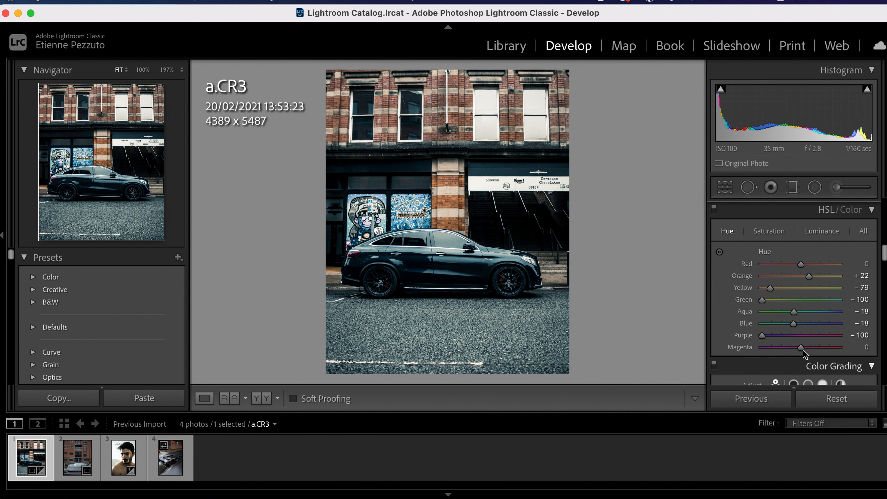
left_click_drag(803, 349, 854, 349)
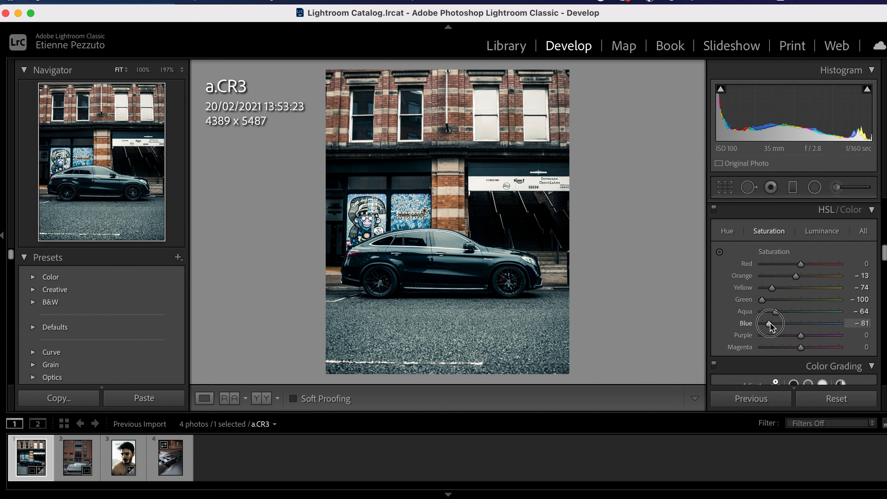
- Lower the Blue saturation to about −81 and compare the edited photo with its before version
left_click_drag(771, 322, 769, 323)
scroll(780, 325, "down", 5)
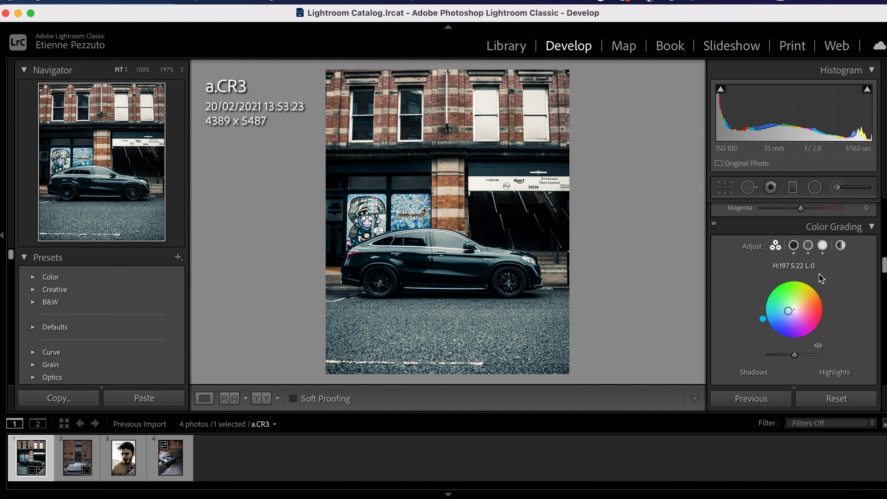
key("backslash")
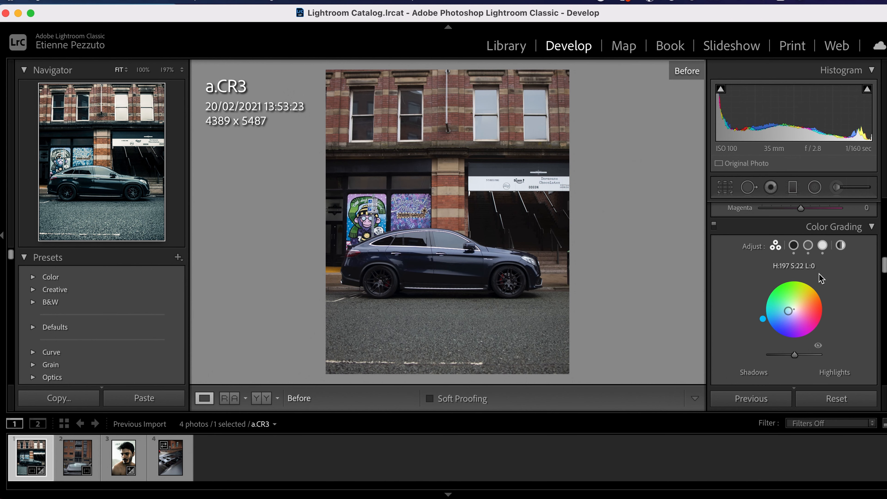
key("backslash")
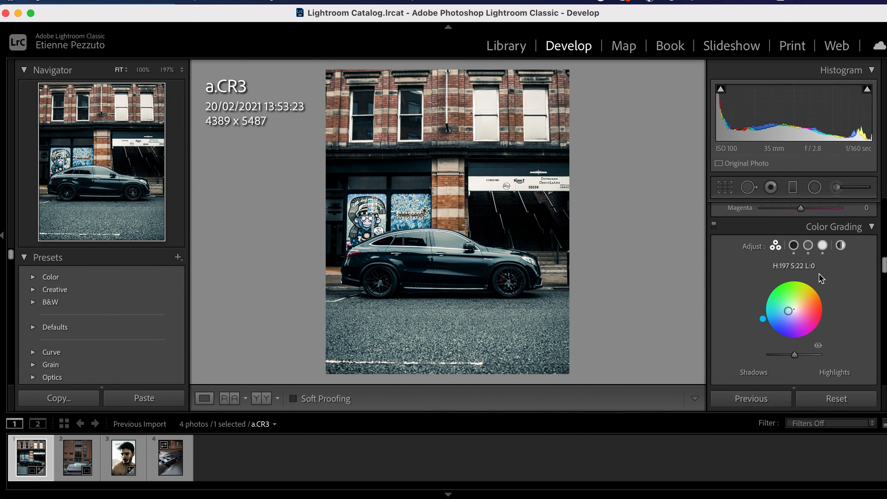
- Set the calibration hue of the Red Primary to +32 and of the Green Primary to +21
scroll(819, 285, "down", 10)
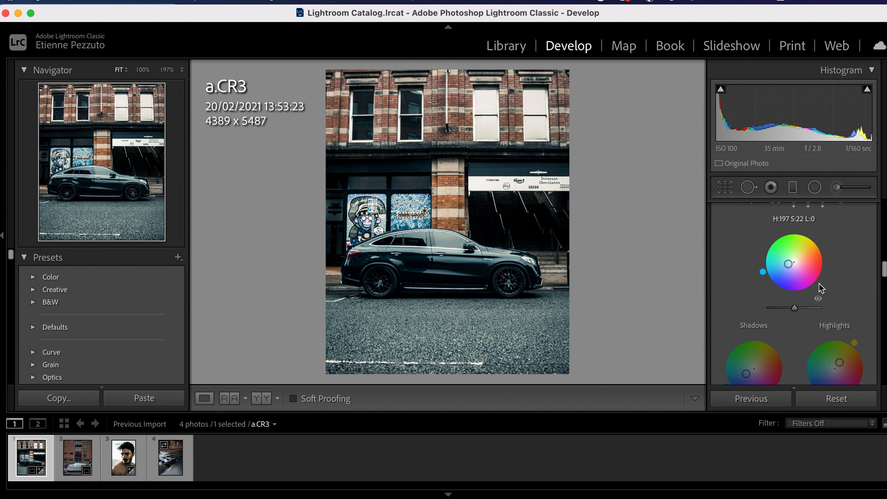
scroll(822, 280, "down", 10)
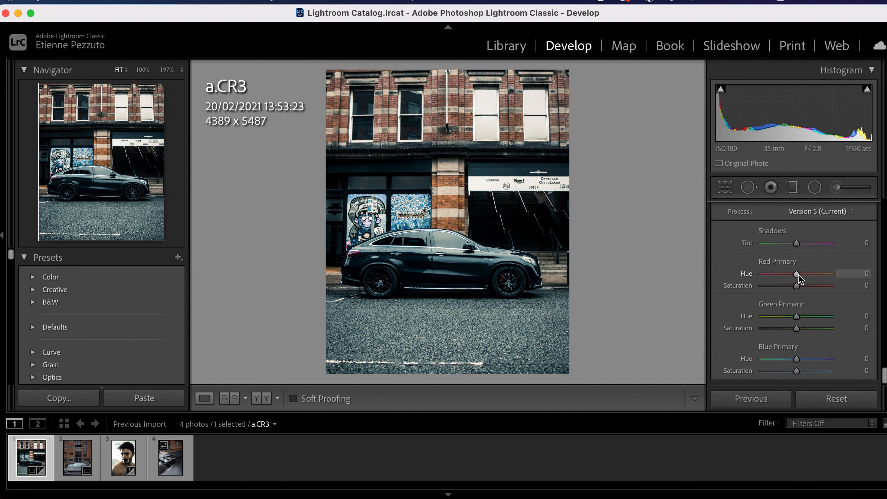
left_click_drag(800, 275, 810, 275)
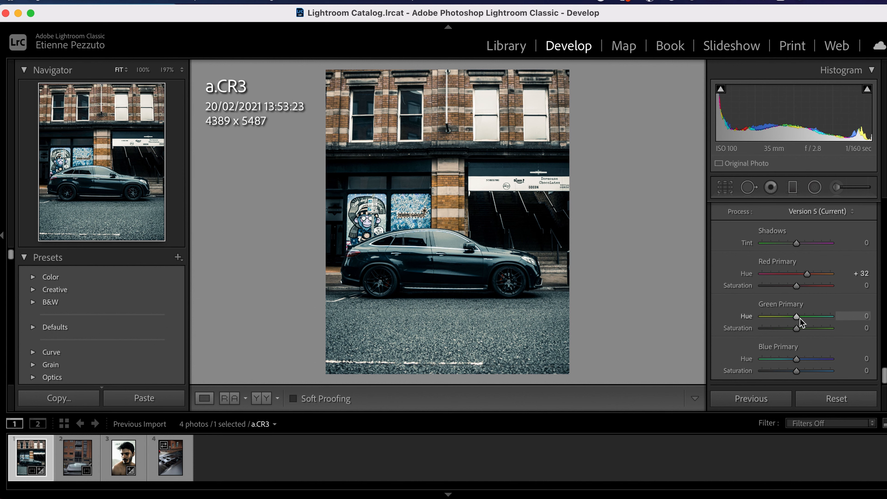
left_click_drag(798, 317, 805, 318)
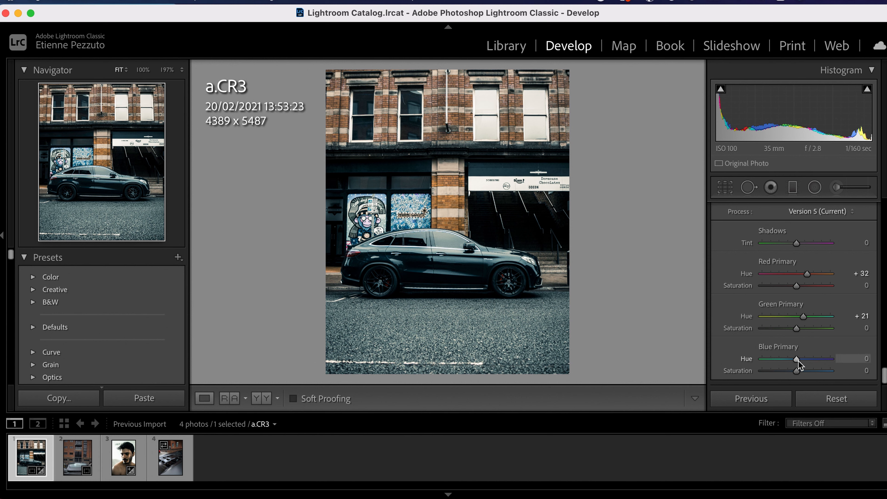